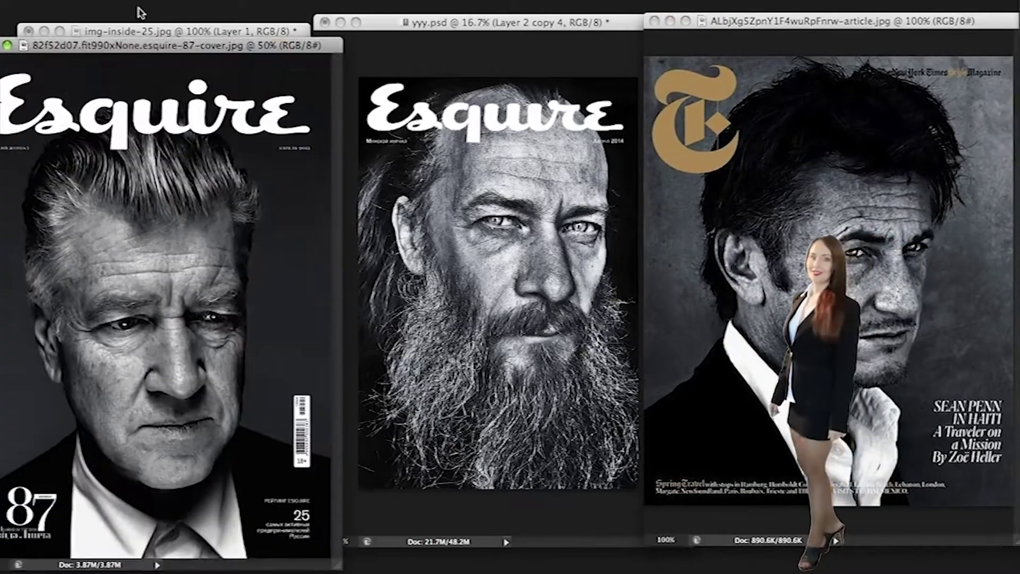
Bring the bearded portrait forward and convert its locked Background into an editable Layer 0
drag(139, 47, 146, 6)
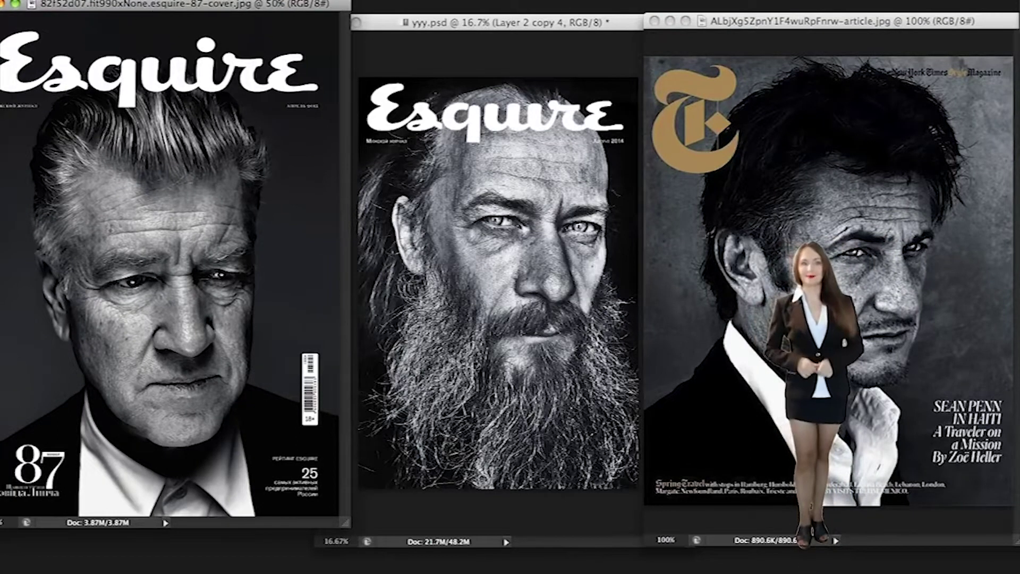
click(473, 271)
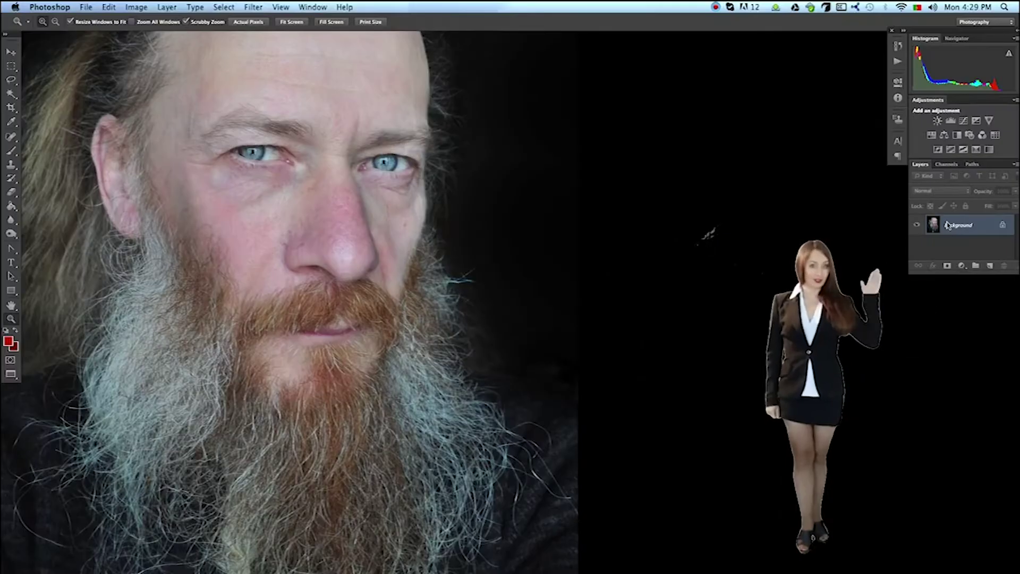
double_click(947, 225)
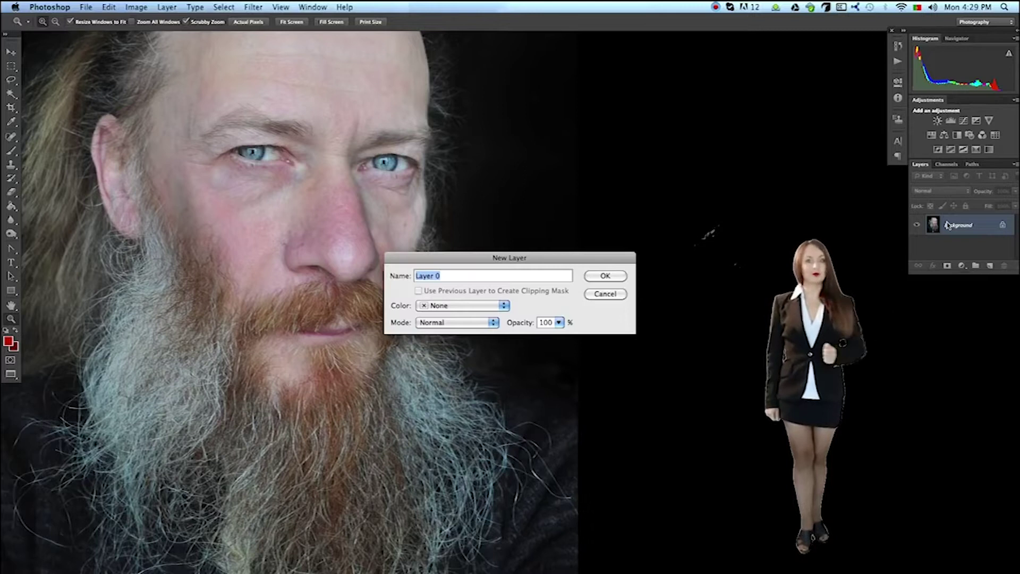
key(Return)
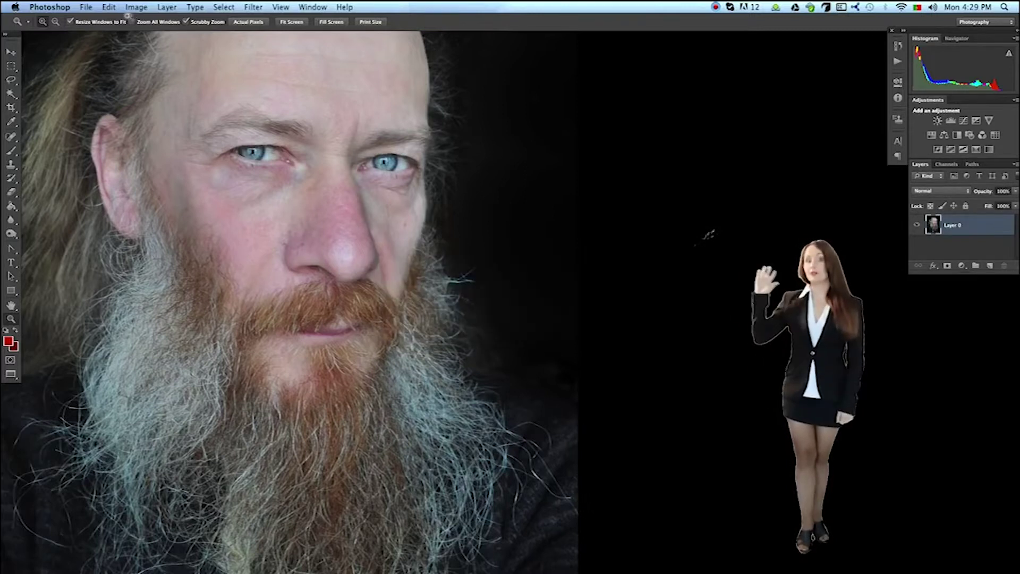
click(134, 7)
Apply Shadows/Highlights: shadows 0, highlights 89, tonal width 61, radius 48, midtone +48, colour -18
mouse_move(134, 41)
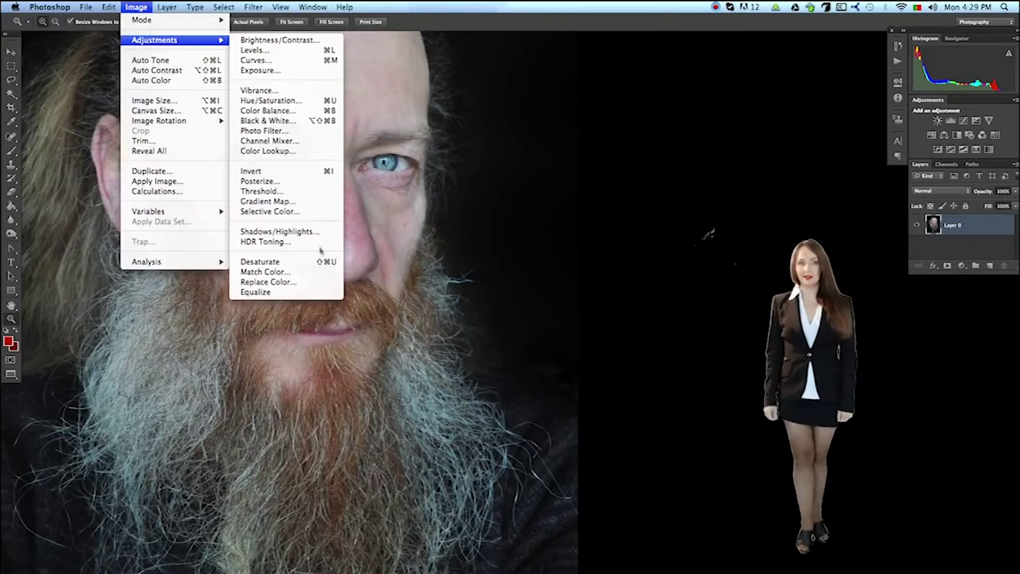
click(319, 232)
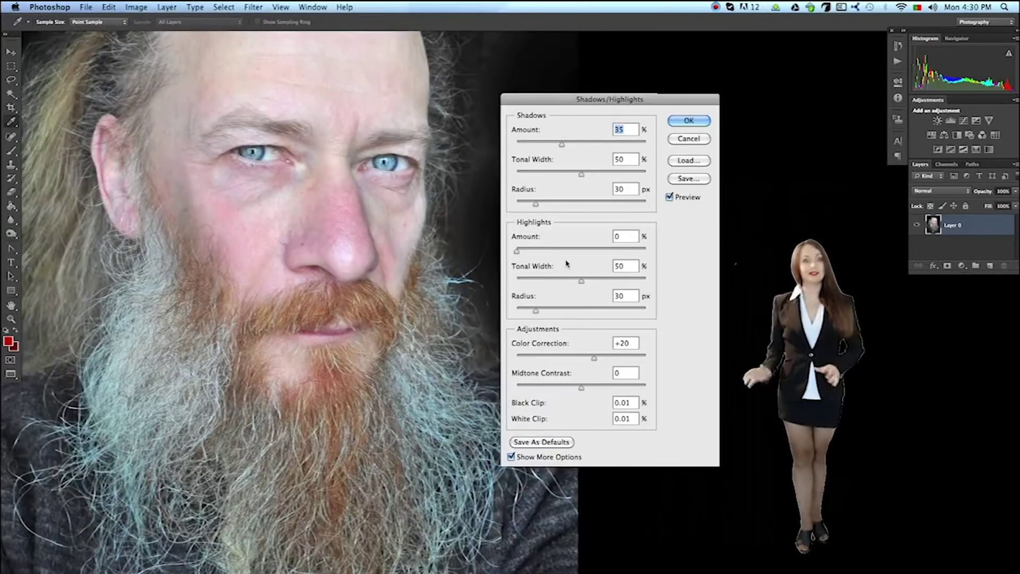
text(0)
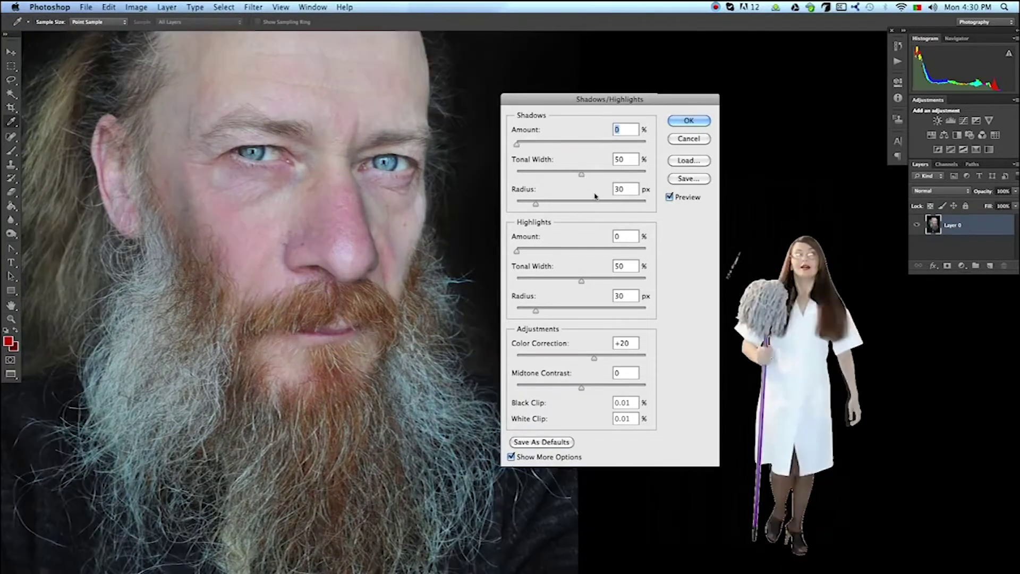
drag(593, 250, 632, 255)
drag(582, 280, 595, 280)
mouse_move(536, 310)
mouse_down()
mouse_move(574, 307)
mouse_move(549, 312)
mouse_up()
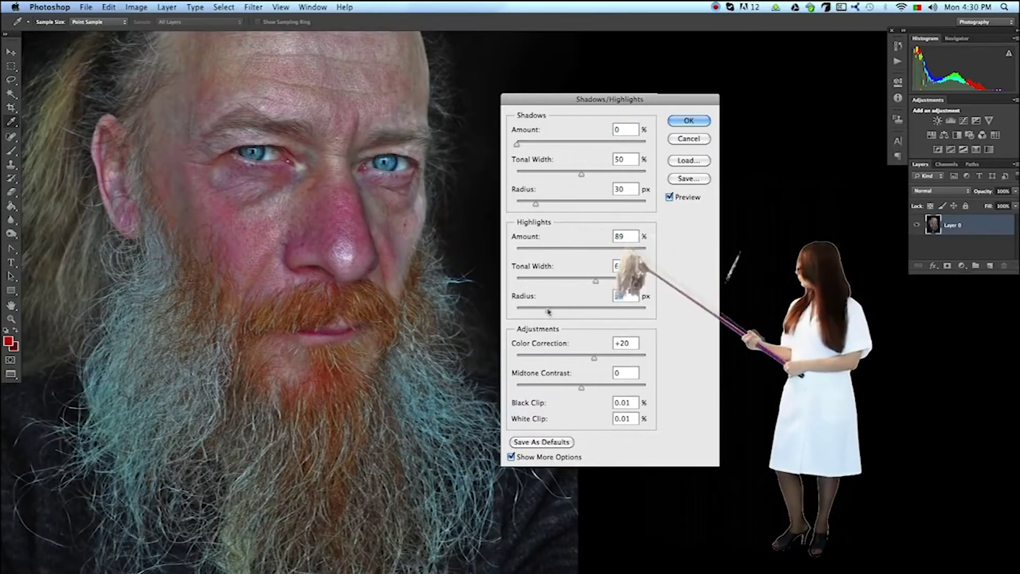
drag(581, 387, 613, 387)
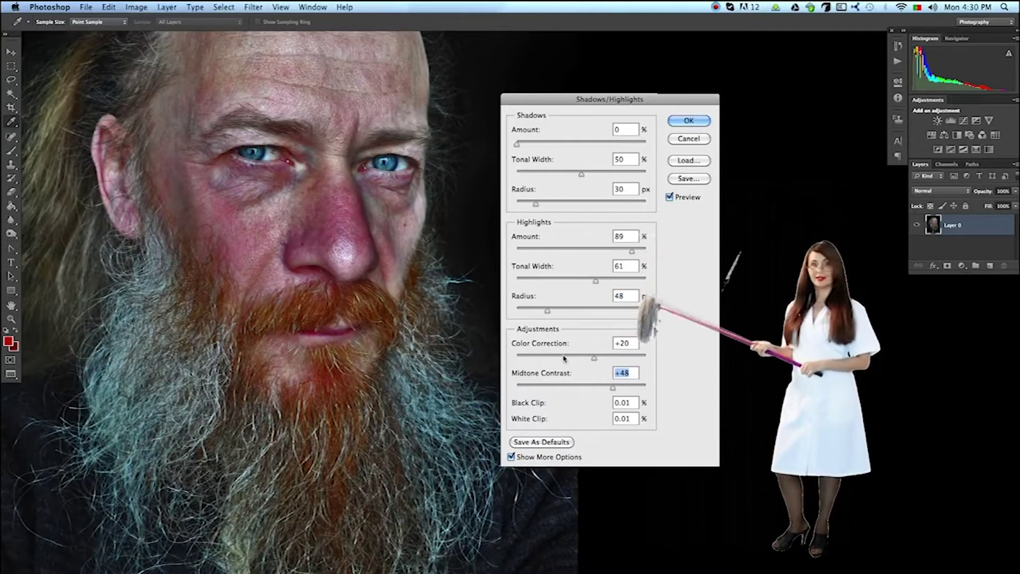
drag(565, 359, 572, 359)
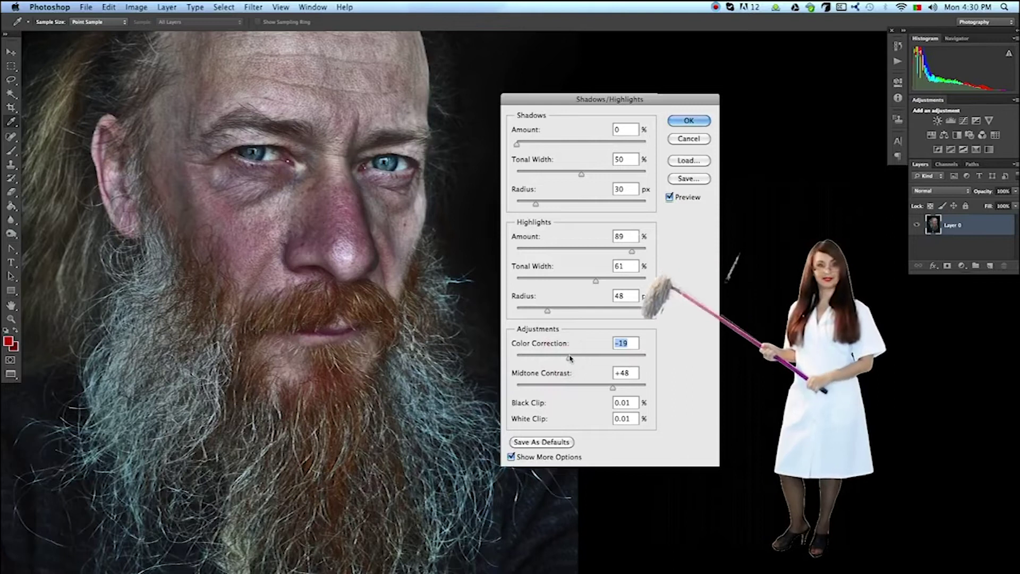
click(689, 121)
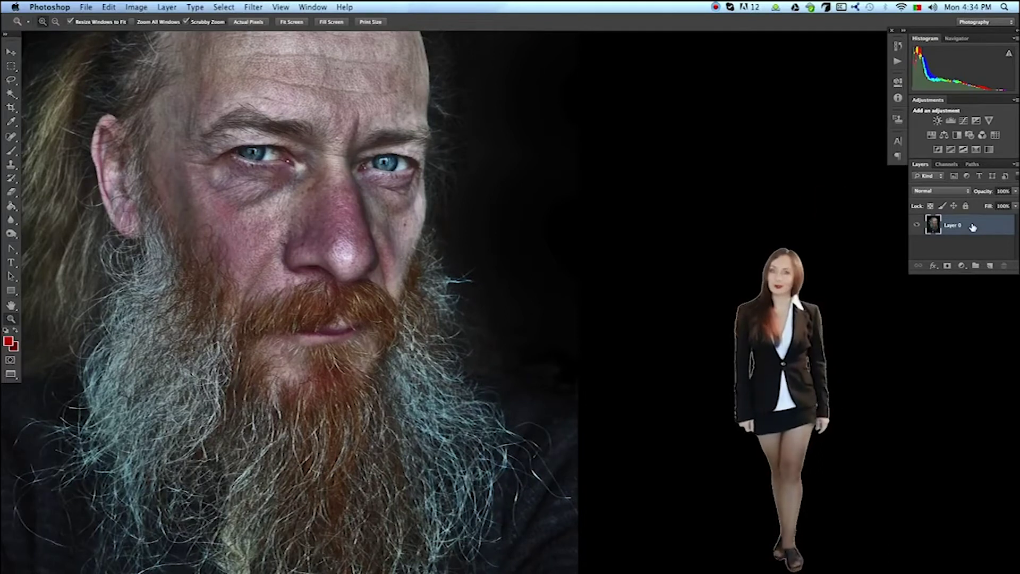
Duplicate Layer 0, desaturate the copy, and set its blend mode to Multiply
key(ctrl+j)
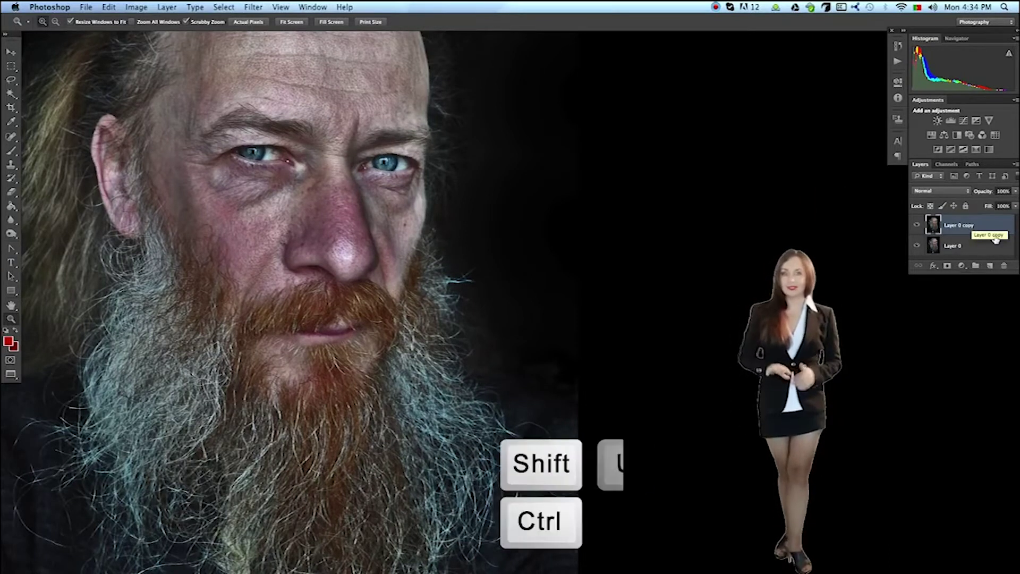
key(ctrl+shift+u)
drag(1012, 271, 1013, 303)
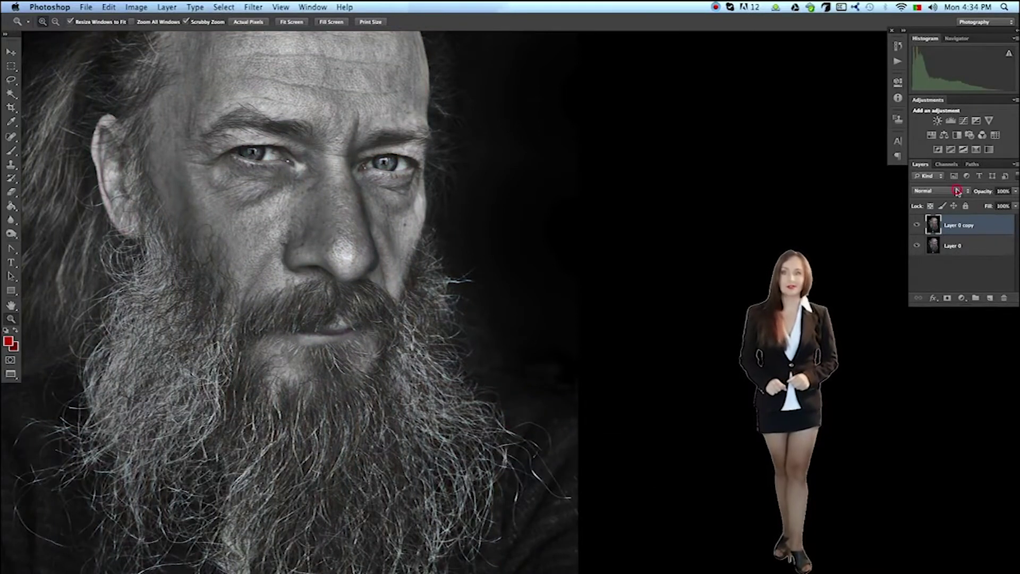
click(942, 191)
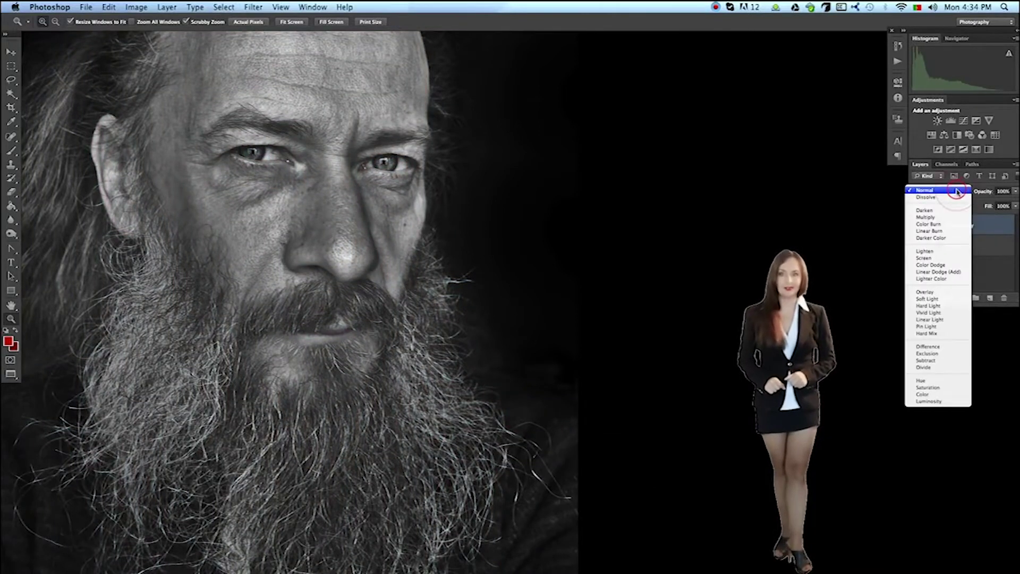
click(953, 217)
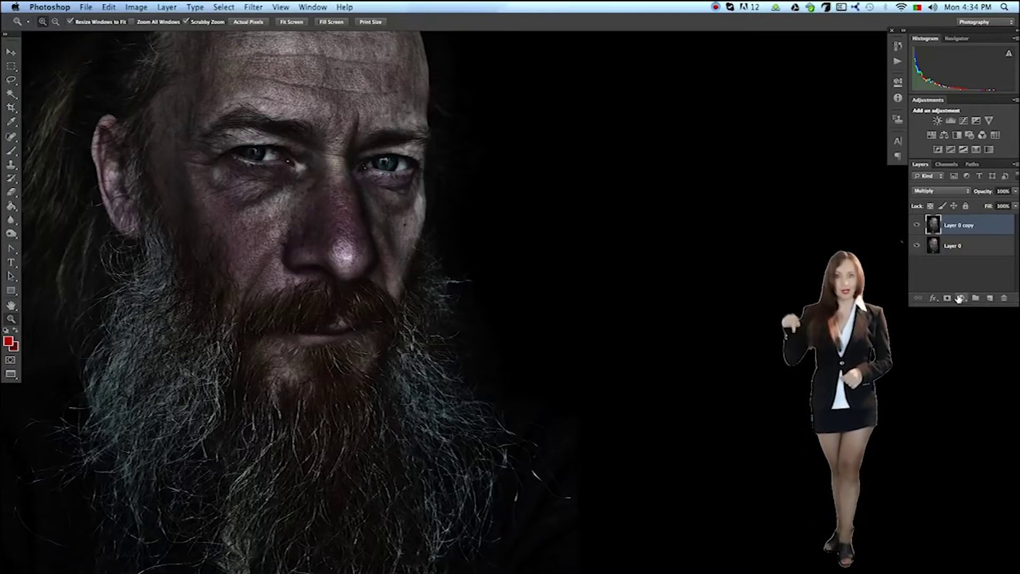
Add a Brightness/Contrast layer at brightness 85, then stamp all visible layers into Layer 1
click(960, 298)
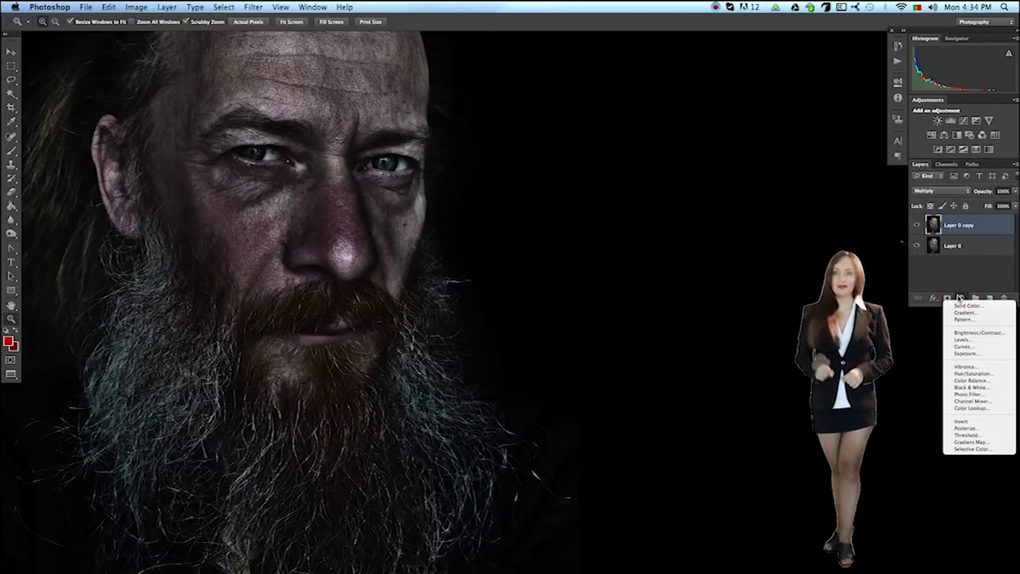
click(968, 333)
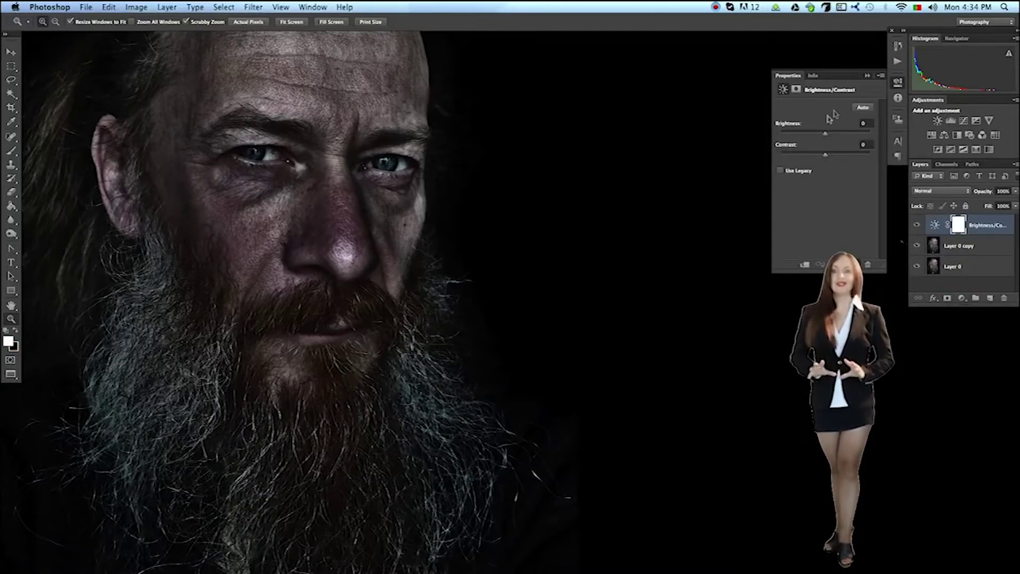
drag(817, 136, 815, 135)
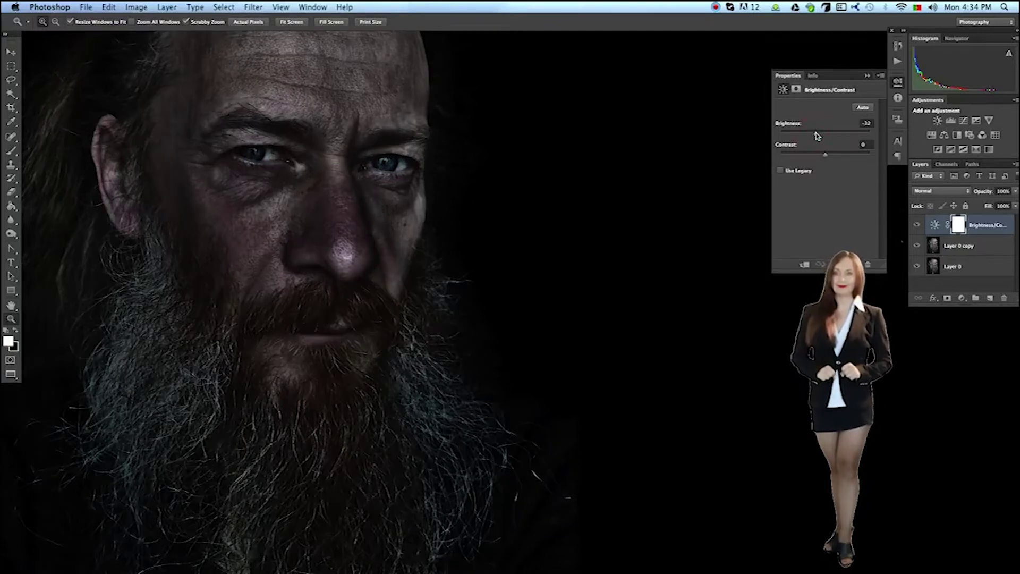
drag(831, 138, 851, 139)
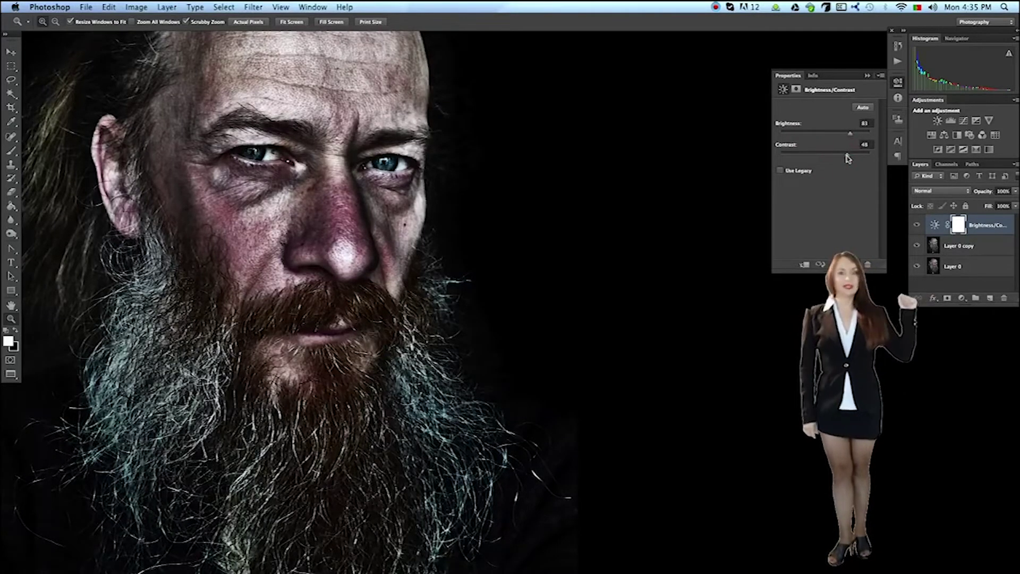
shift+click(971, 265)
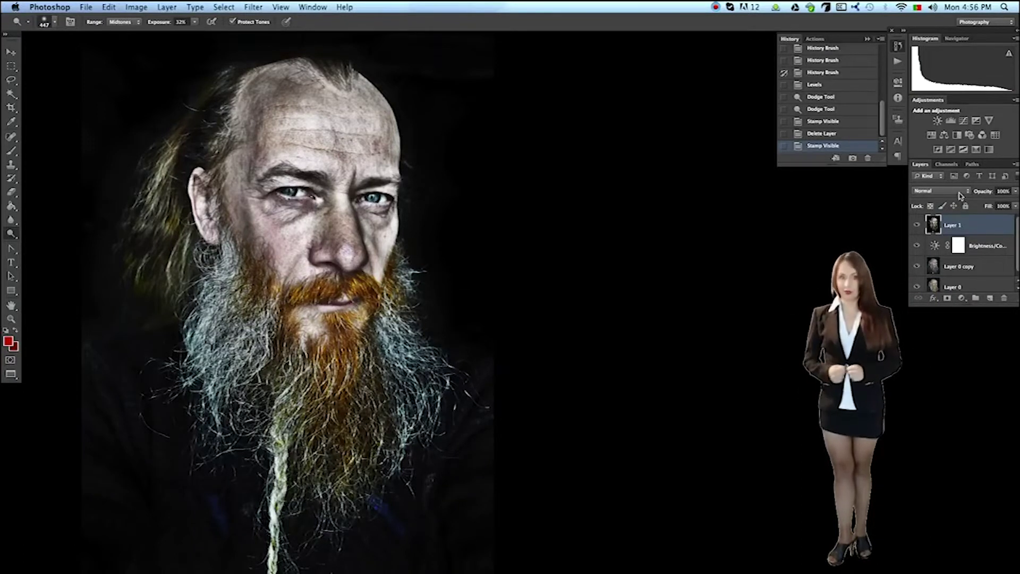
Set Layer 1's blend mode to Screen
click(960, 194)
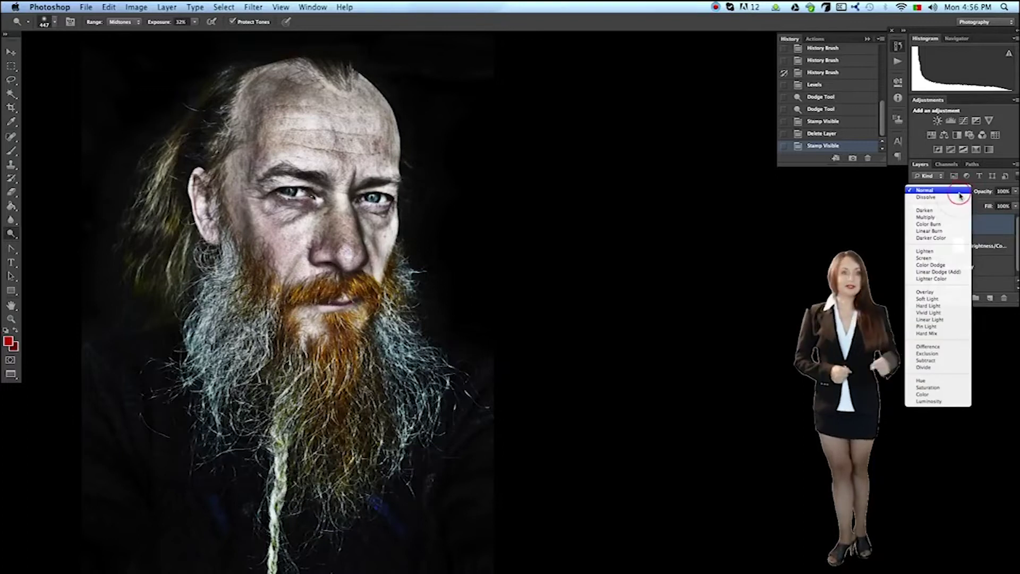
click(947, 258)
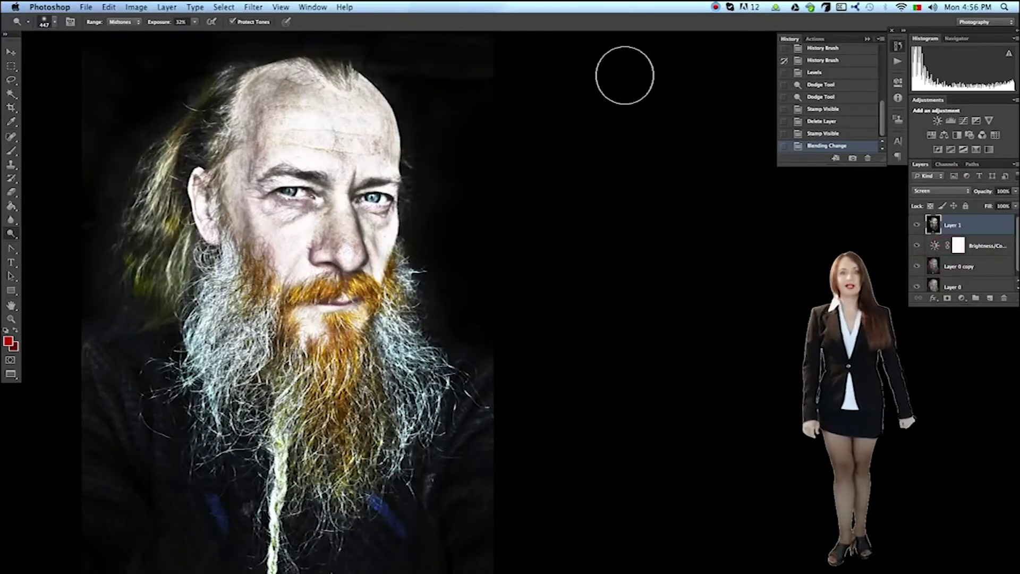
Add a Hide All black layer mask to Layer 1
click(167, 7)
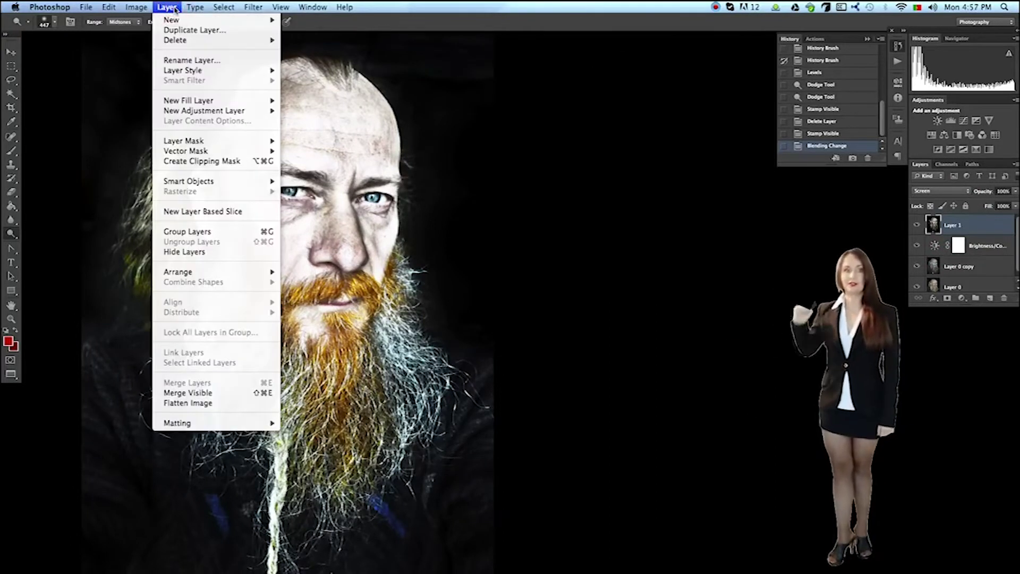
mouse_move(266, 140)
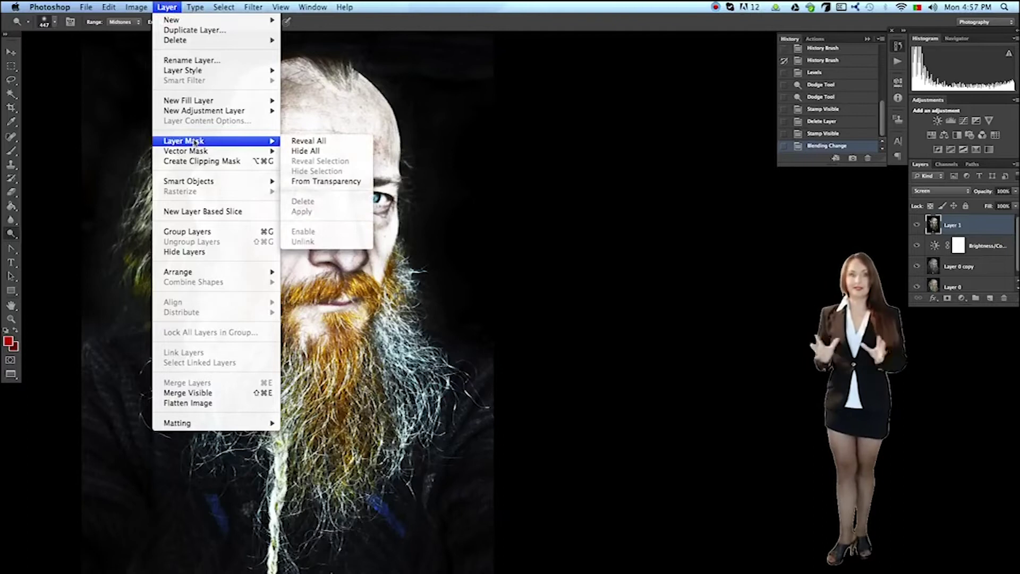
click(309, 151)
Pick the Brush with white as foreground colour and target Layer 1's mask
click(12, 150)
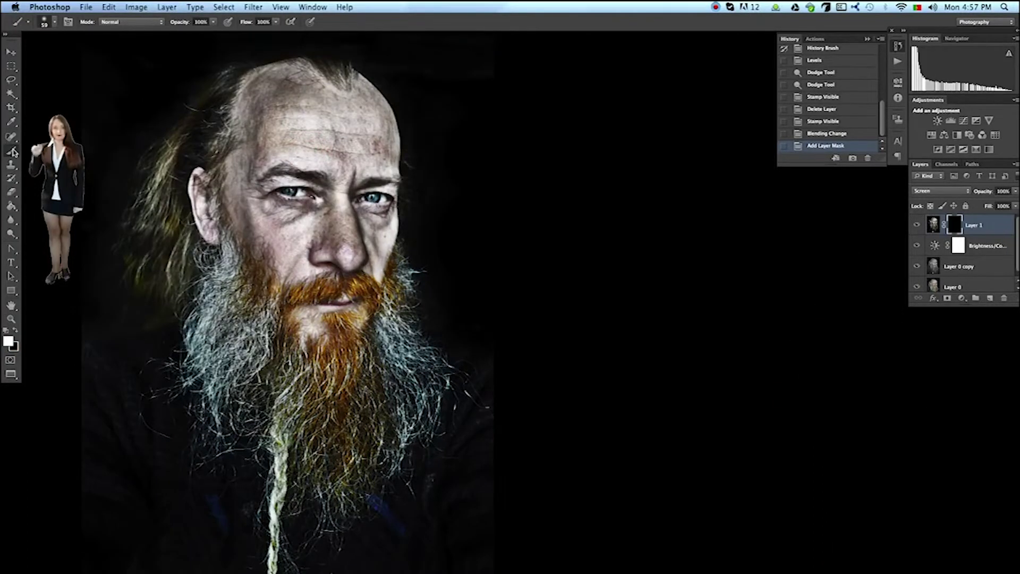
key(d)
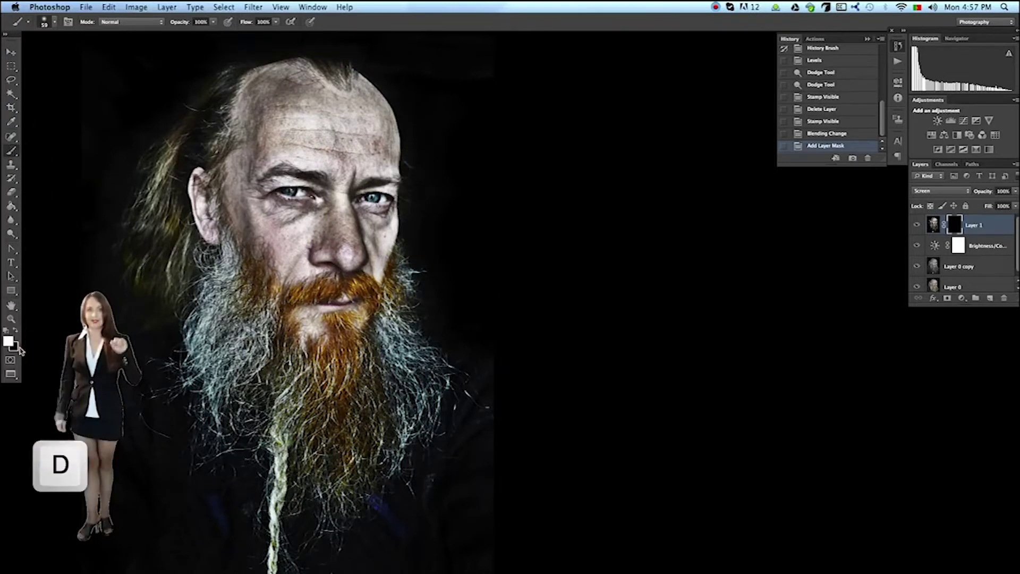
key(x)
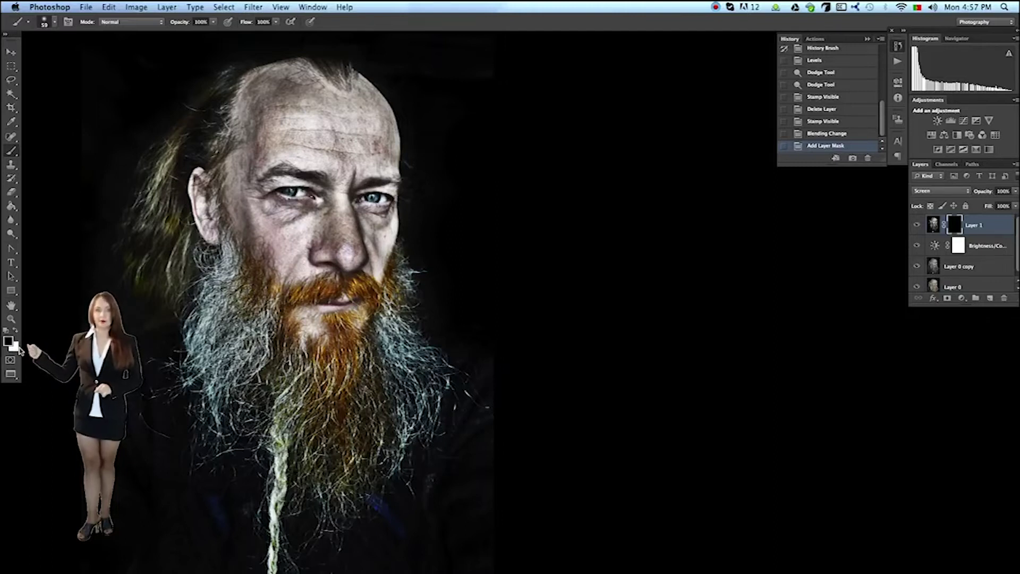
key(x)
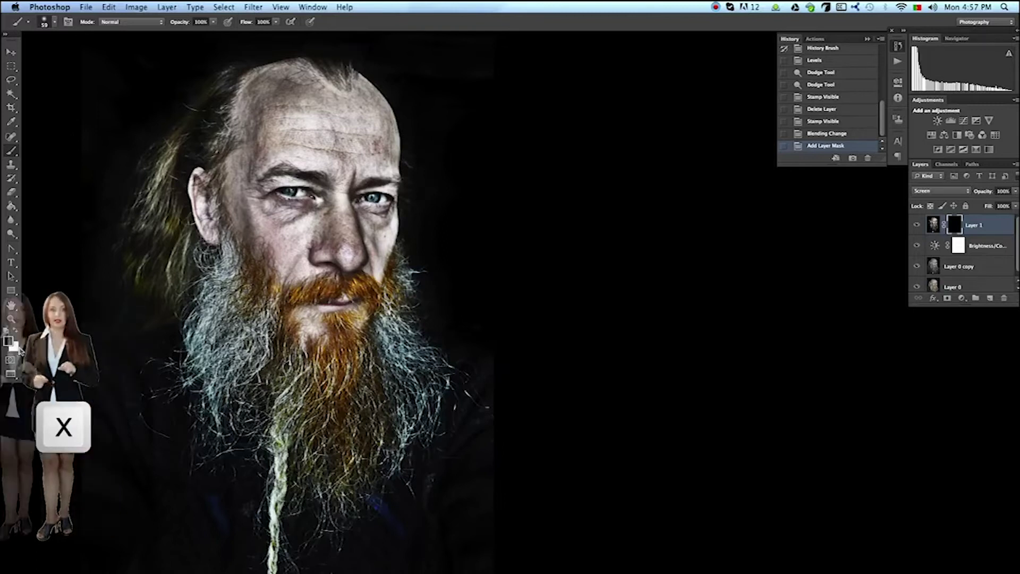
key(x)
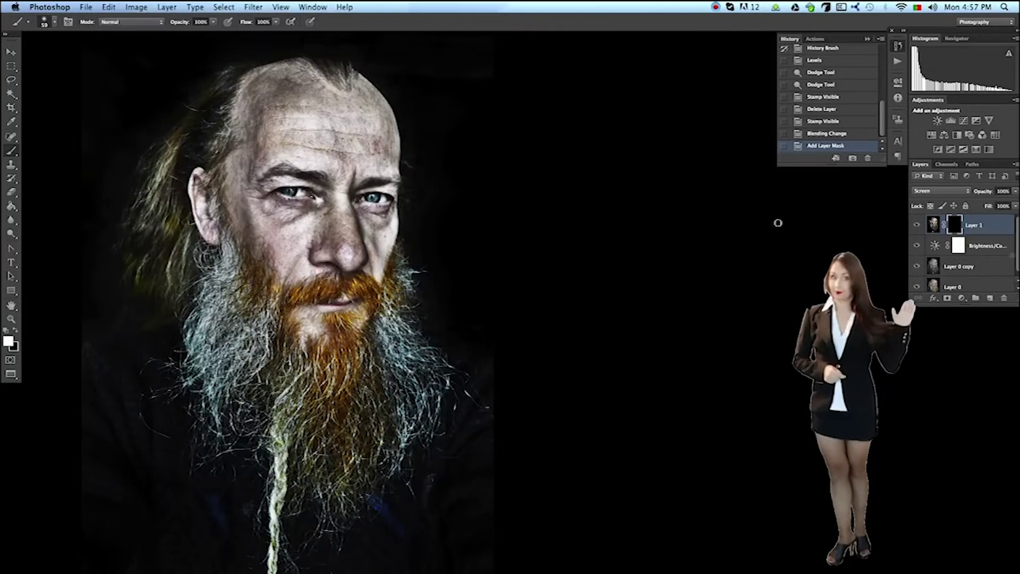
click(957, 223)
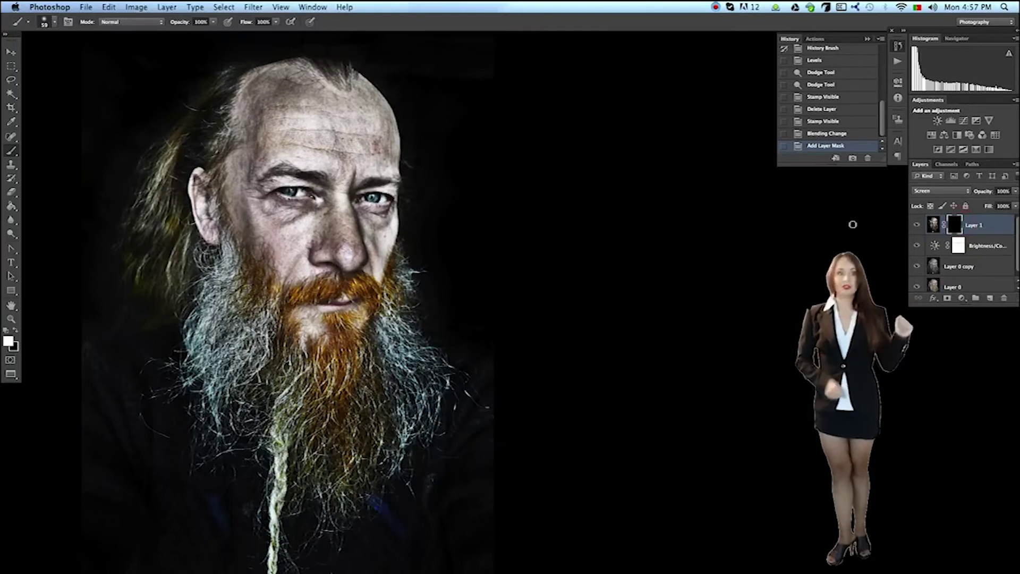
Zoom into the eyes, paint white over both irises on the mask, and duplicate the layer
click(386, 151)
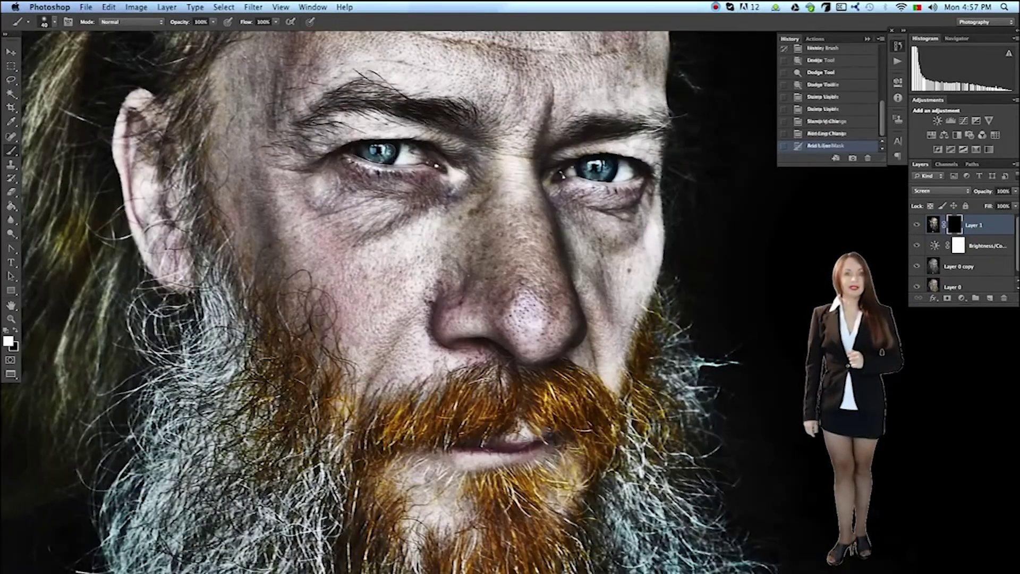
click(378, 152)
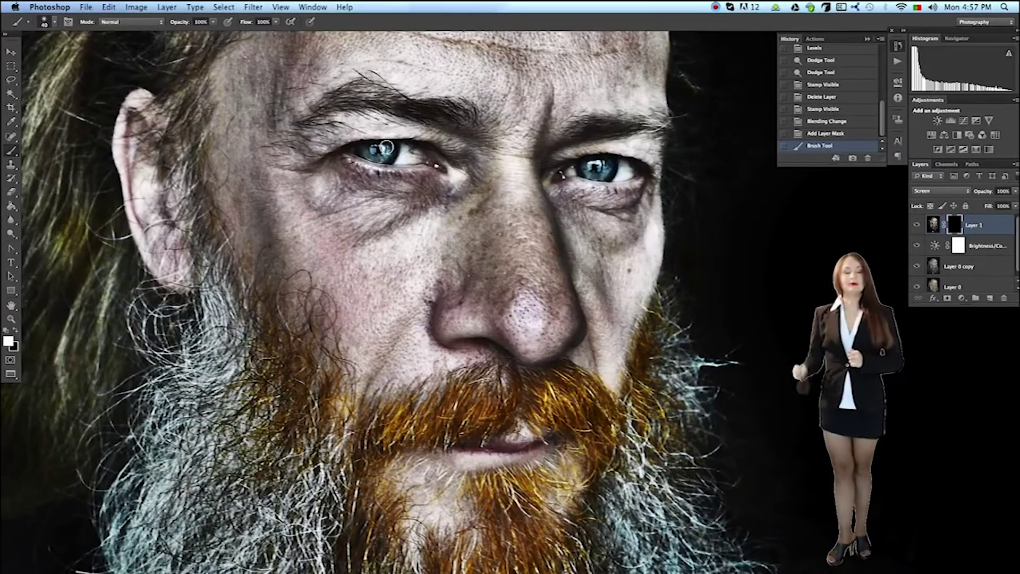
drag(372, 152, 392, 150)
mouse_move(584, 168)
mouse_down()
mouse_move(609, 165)
mouse_move(585, 168)
mouse_up()
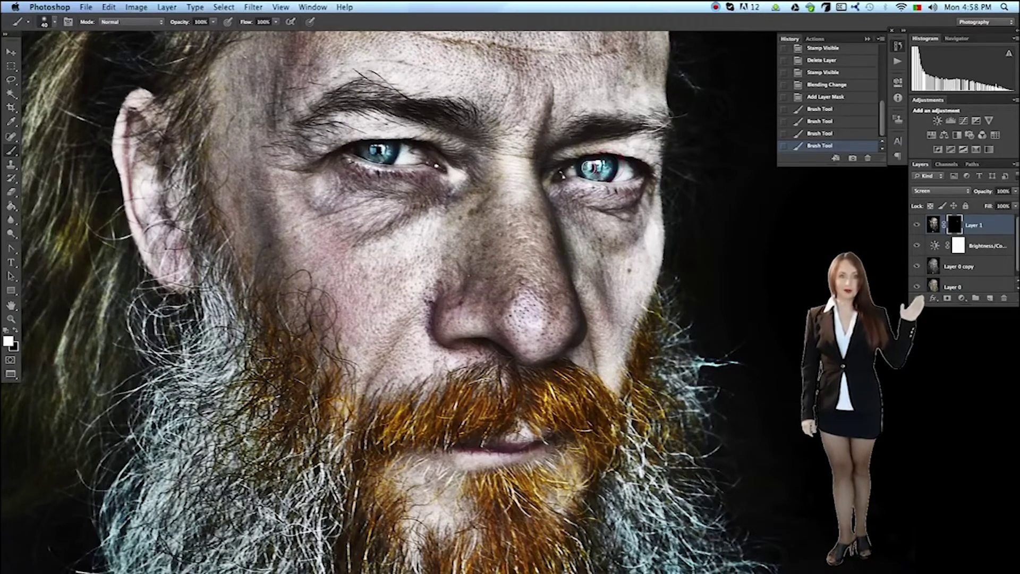
key(ctrl+j)
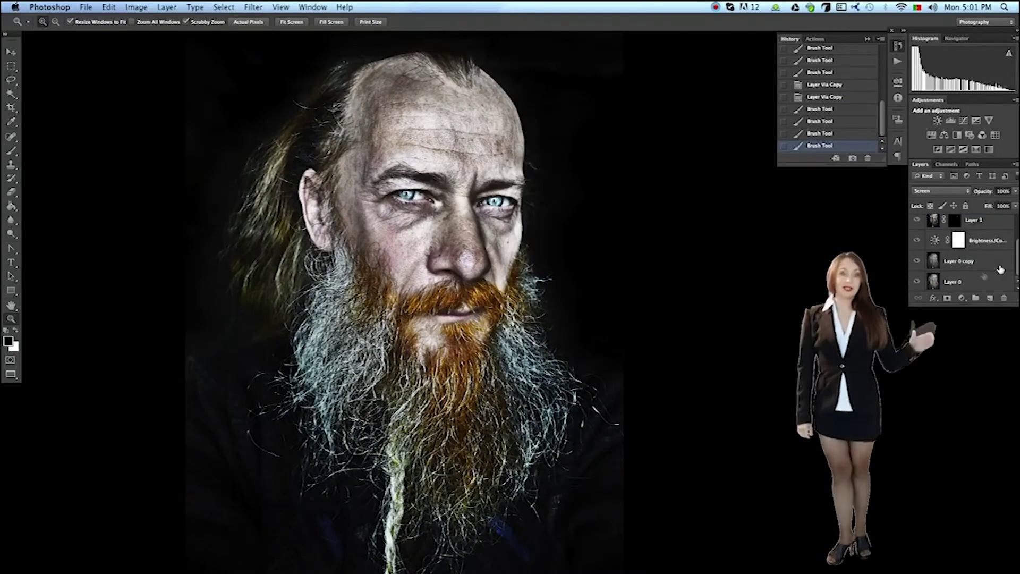
Select all layers down to Layer 0 and stamp them into a merged Layer 2
shift+click(978, 280)
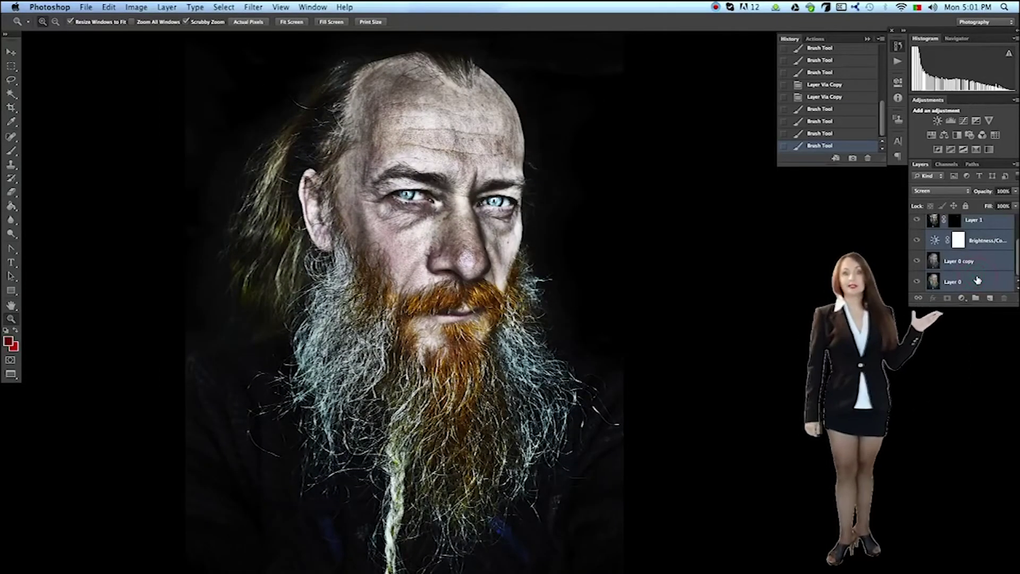
key(ctrl+alt+shift+e)
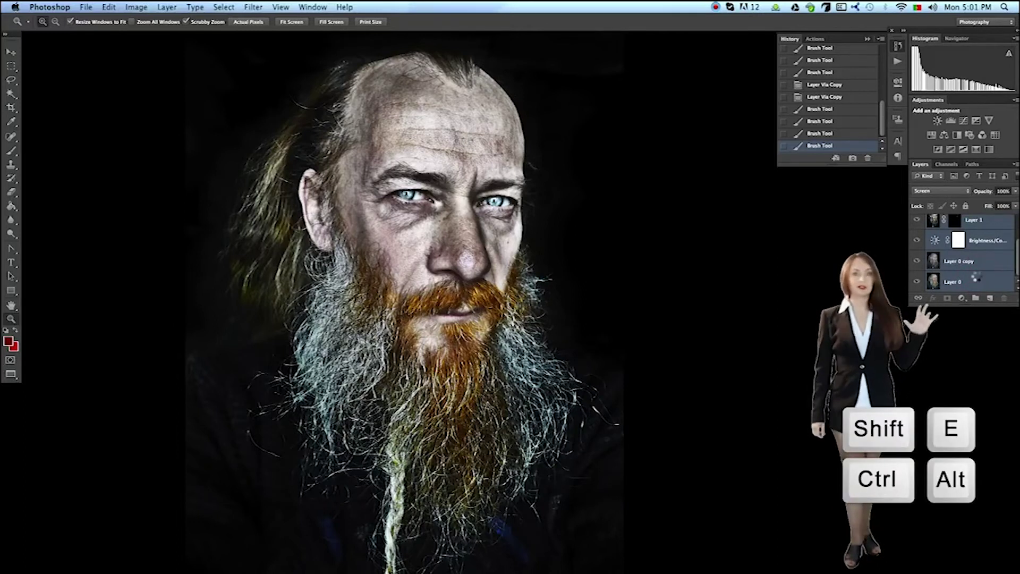
drag(1005, 303, 1005, 458)
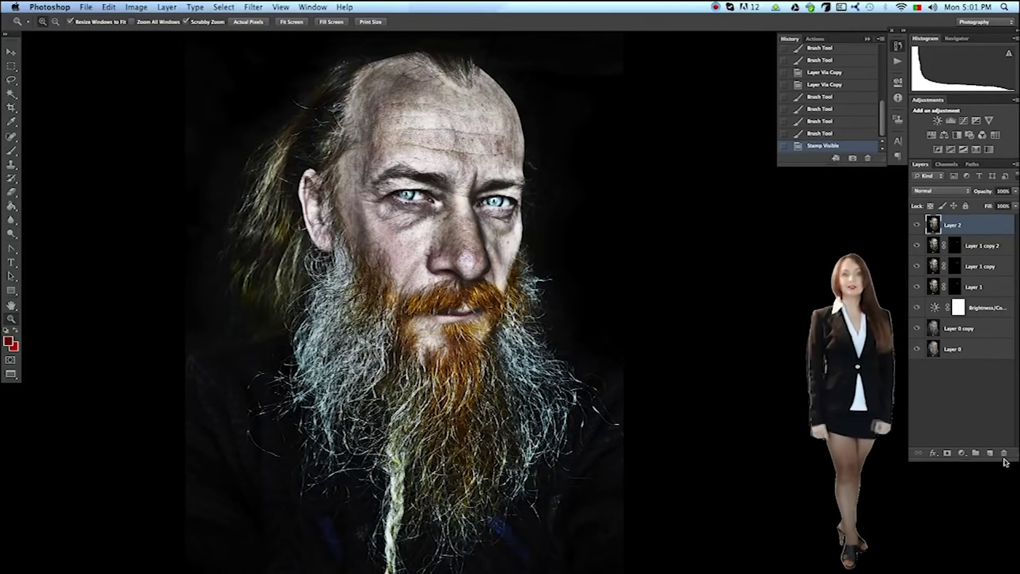
Duplicate Layer 2 and apply a High Pass filter with radius 1.4
key(ctrl+j)
click(253, 7)
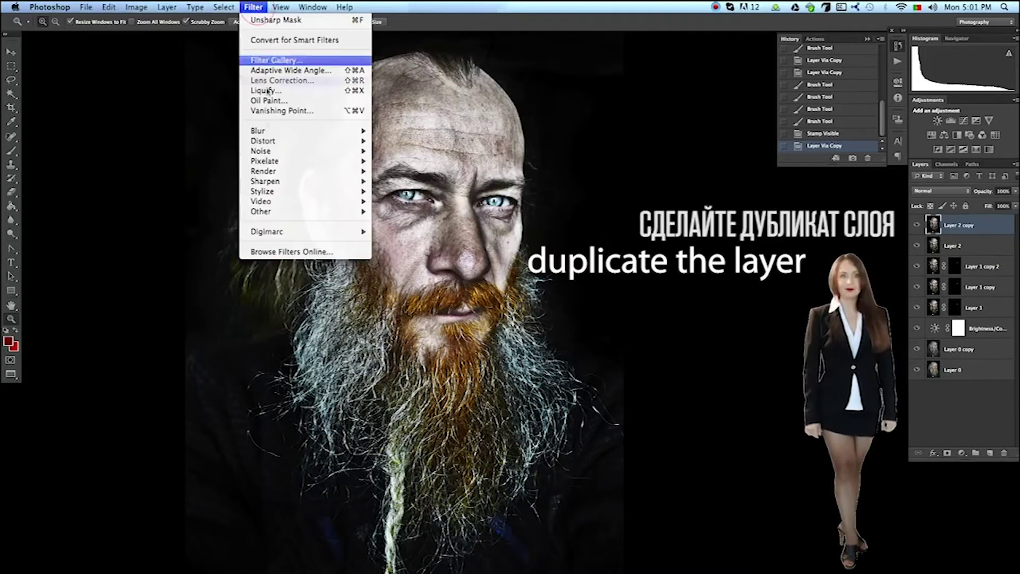
mouse_move(319, 211)
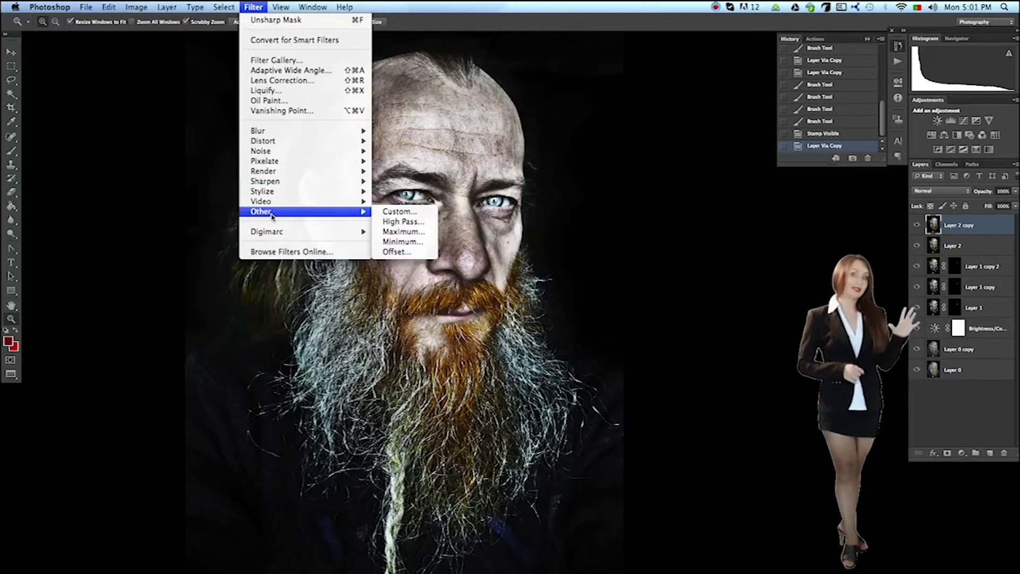
click(405, 221)
text(1.4)
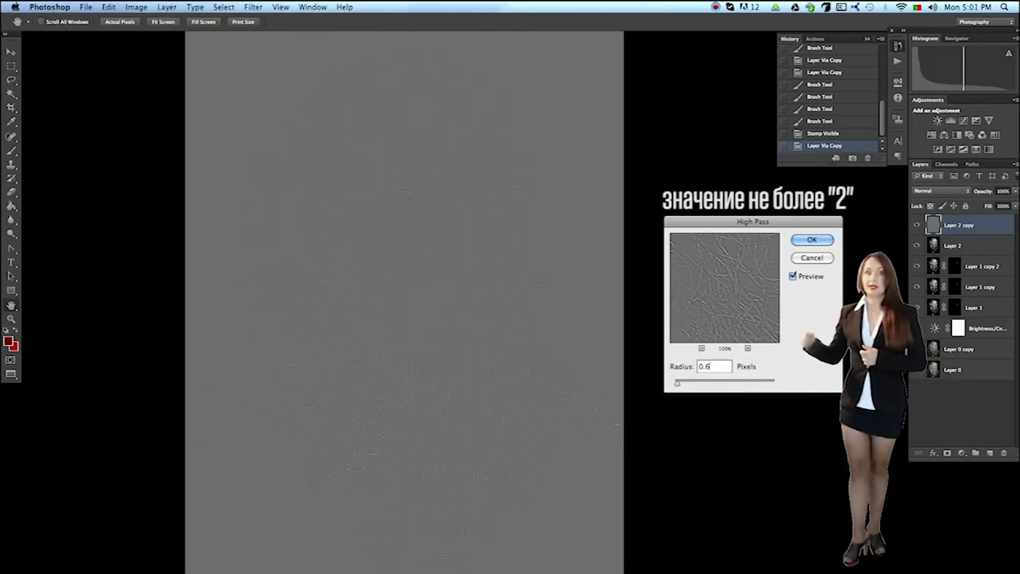
key(Return)
key(z)
Set the high-pass layer to Overlay and duplicate it twice to strengthen sharpening
click(968, 192)
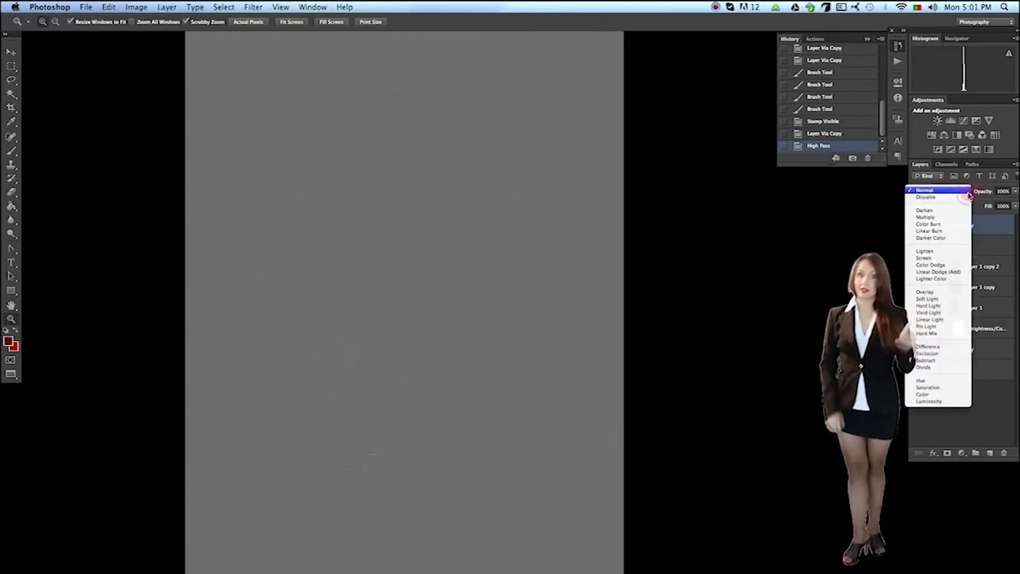
click(935, 291)
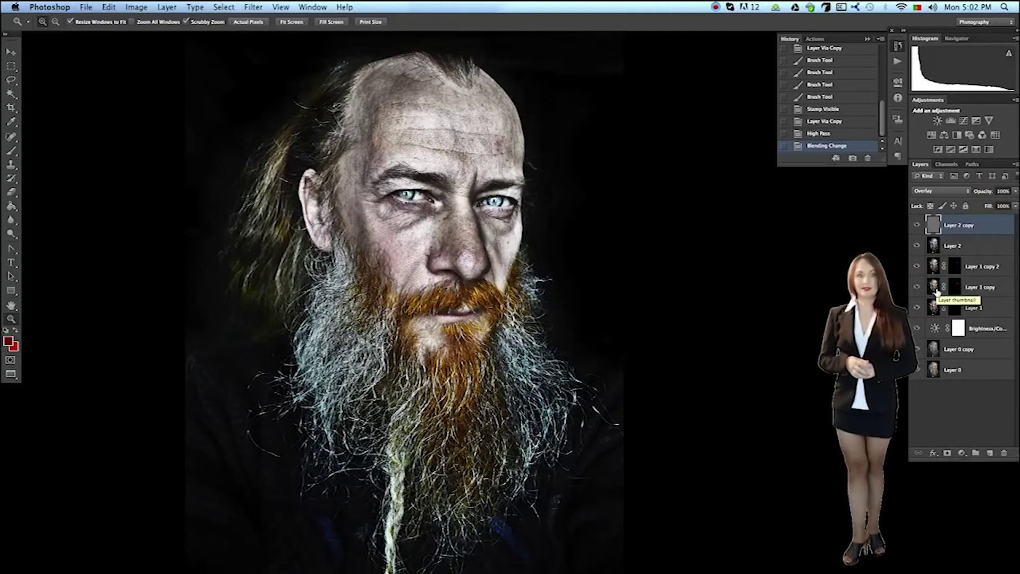
key(super+j)
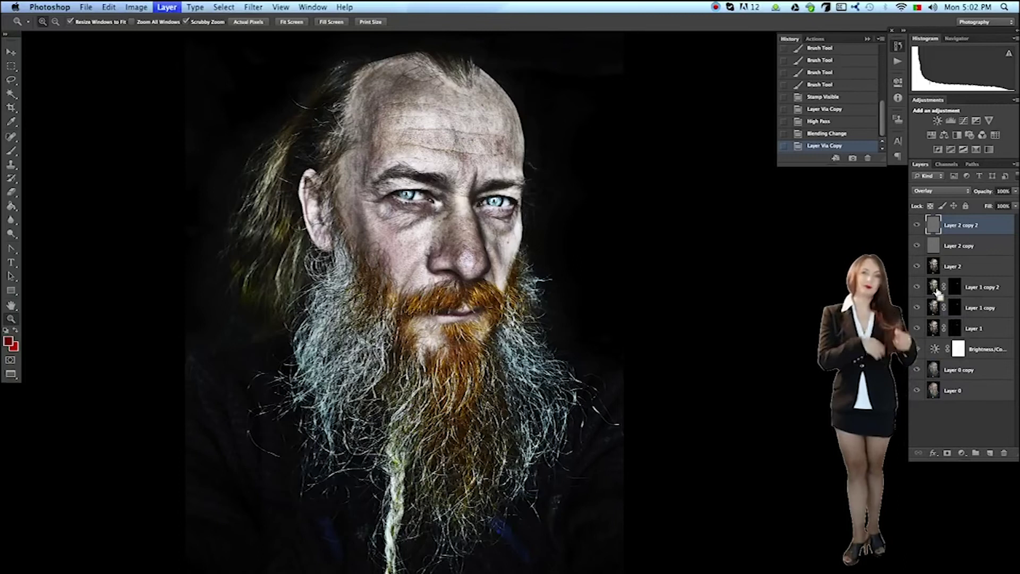
key(super+j)
key(super+j)
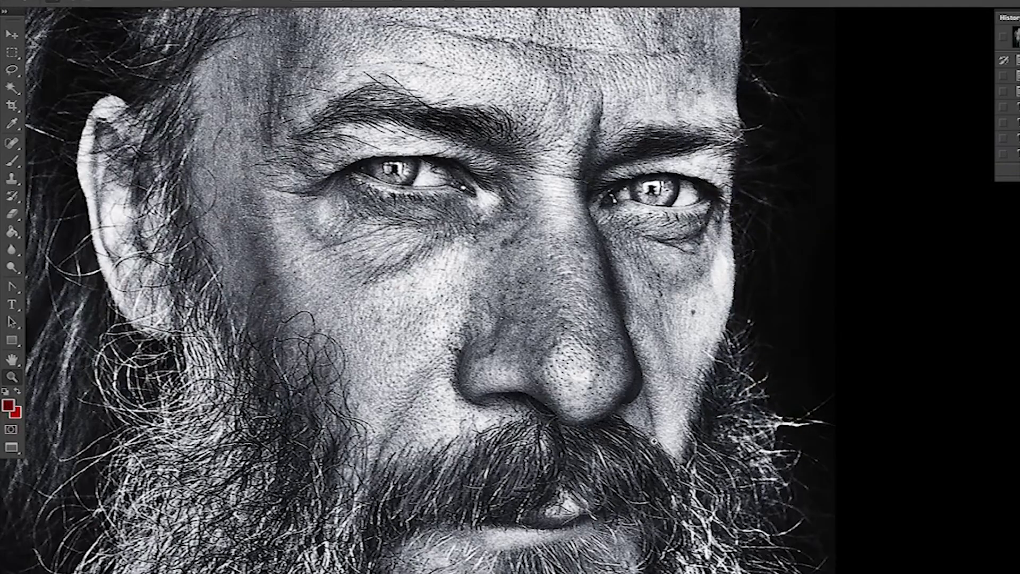
Fit the whole finished portrait on screen using the Zoom tool's Fit on Screen
right_click(655, 441)
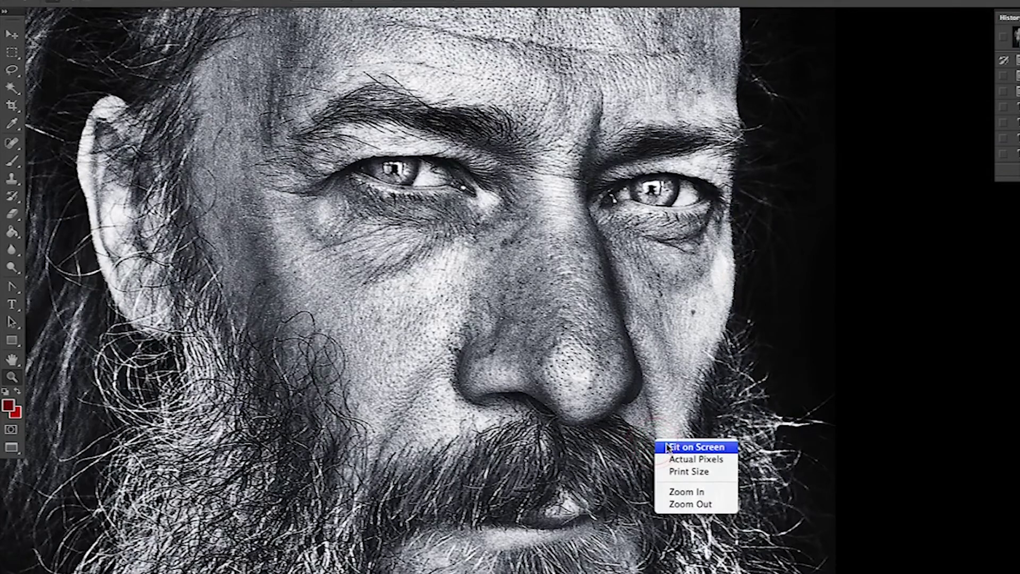
click(666, 447)
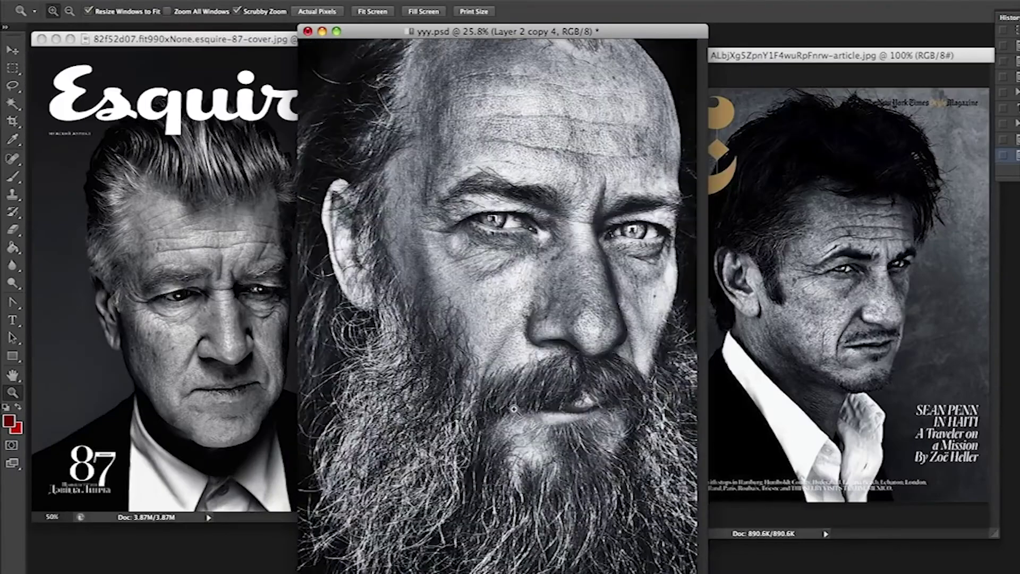